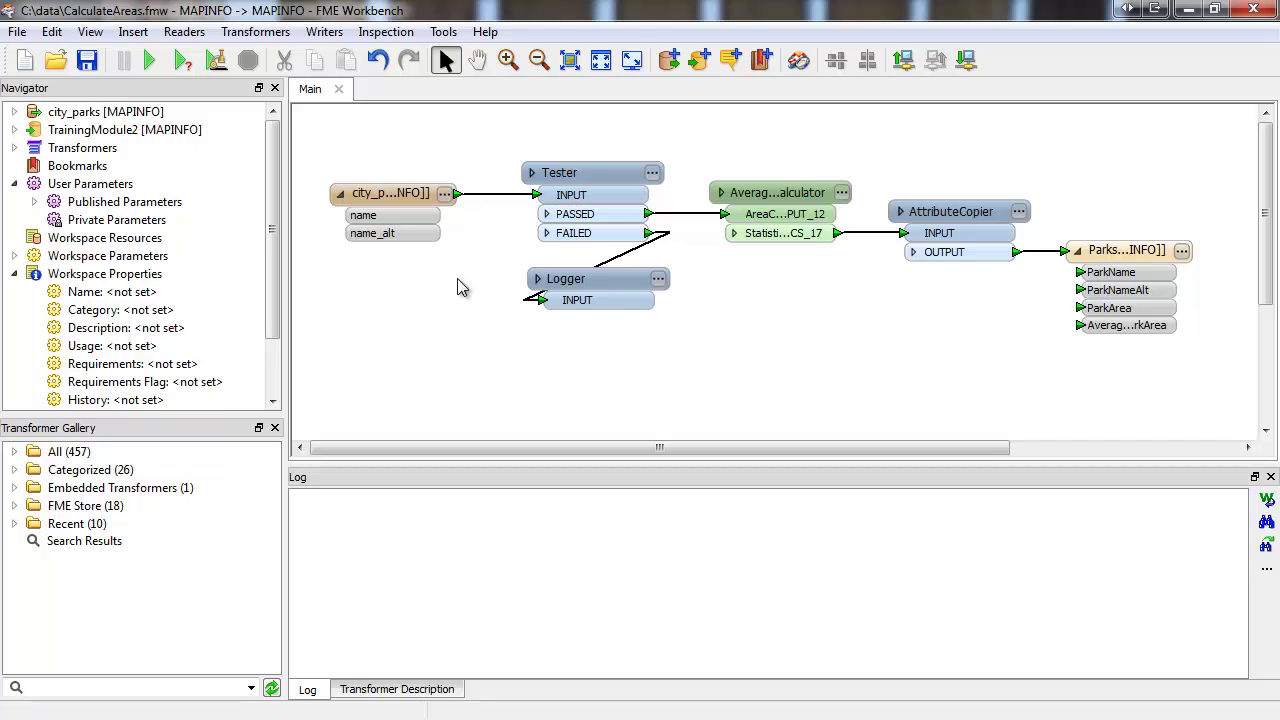
- Connect an Inspector to AverageAreaCalculator's Statistics output and place it slightly lower
{"action": "left_click", "coordinate": [838, 236]}
{"action": "left_click", "coordinate": [915, 246]}
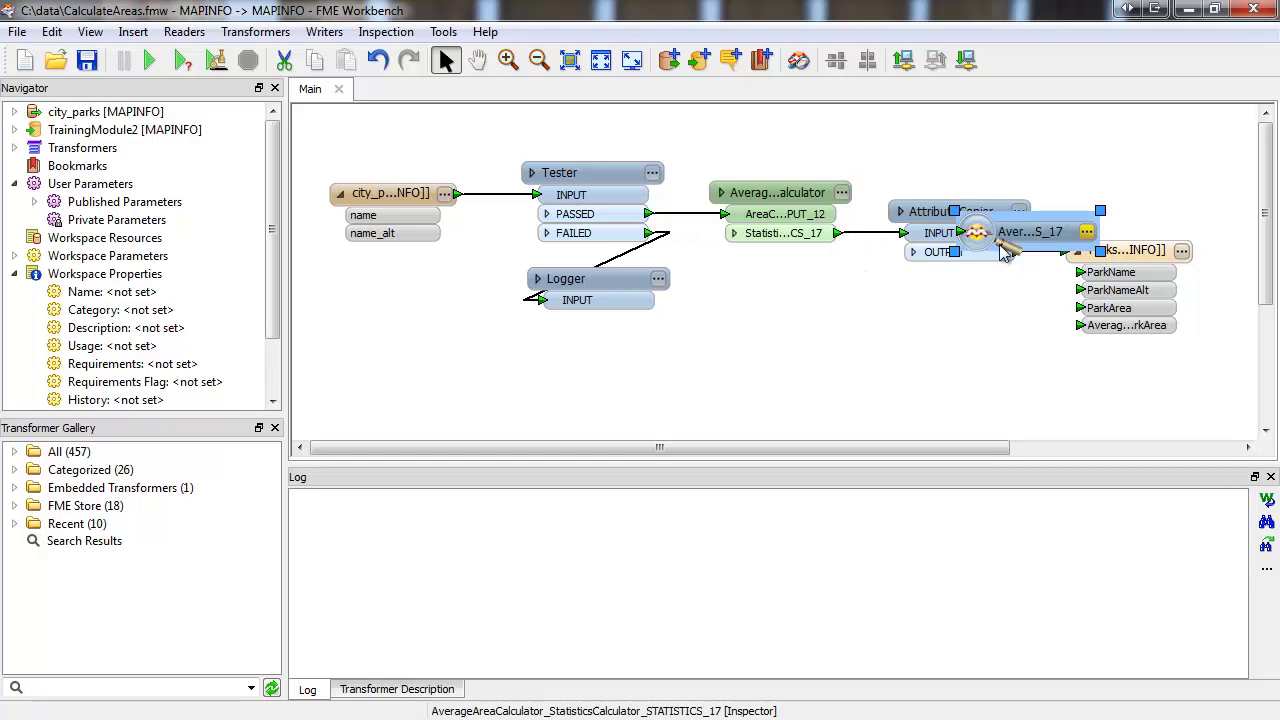
{"action": "left_click_drag", "start_coordinate": [962, 307], "coordinate": [949, 335]}
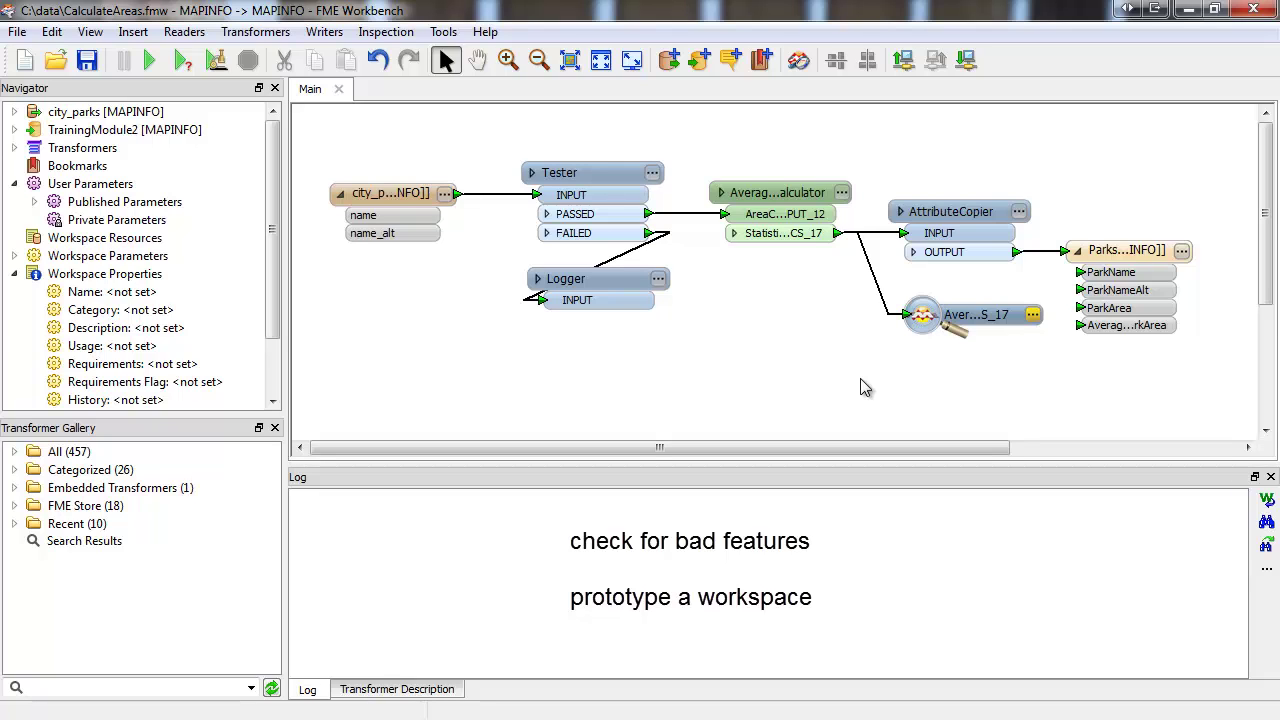
- Delete the Inspector node and run the workspace, which writes 21 features
{"action": "left_click", "coordinate": [924, 320]}
{"action": "right_click", "coordinate": [926, 322]}
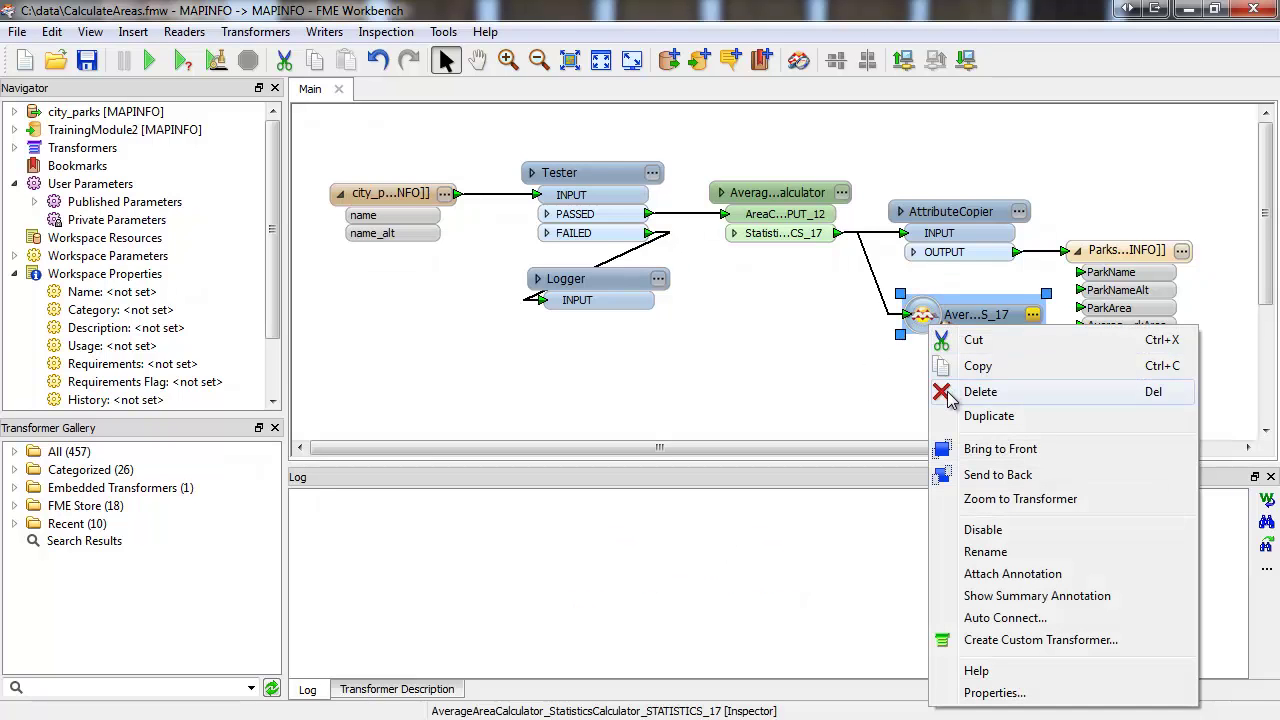
{"action": "left_click", "coordinate": [980, 392]}
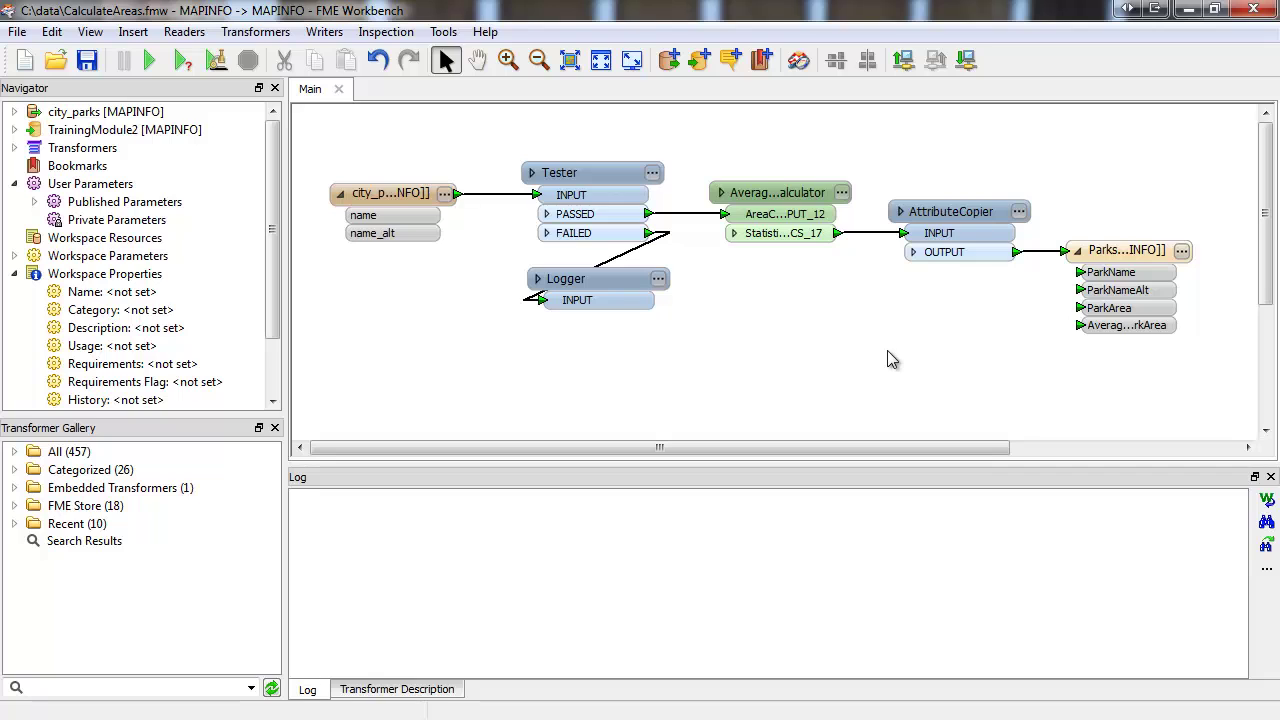
{"action": "left_click", "coordinate": [152, 64]}
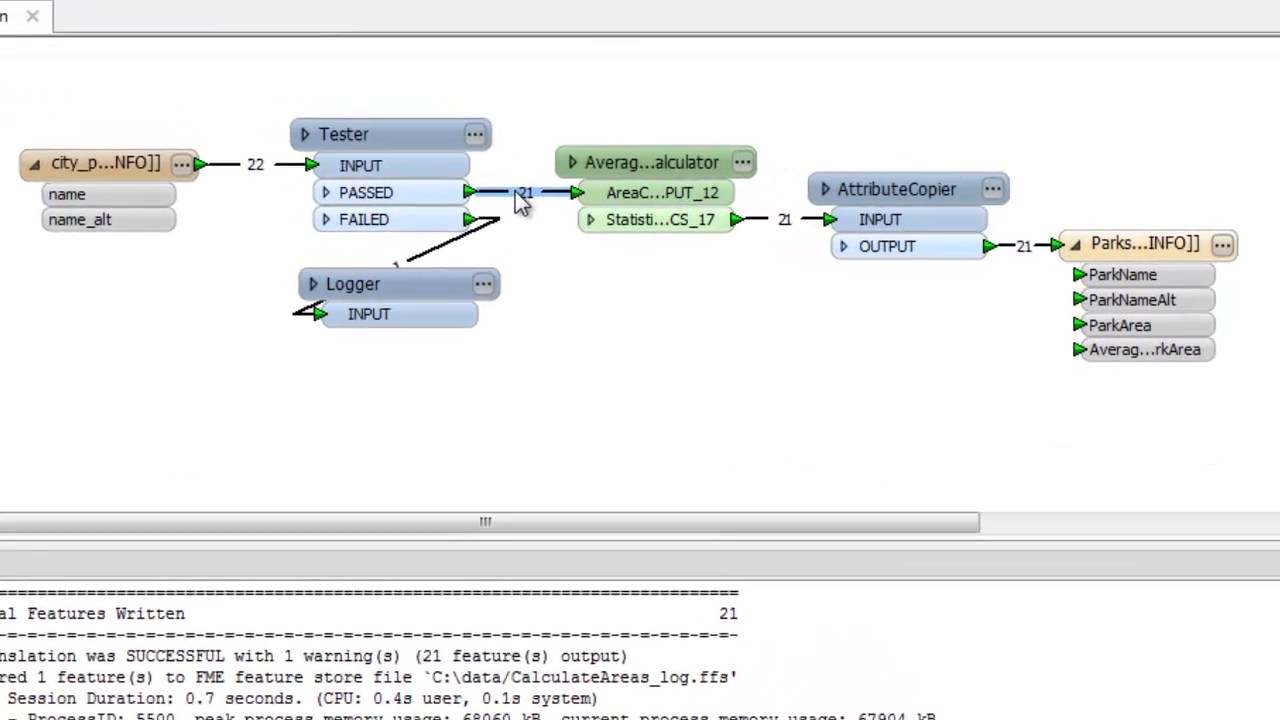
- Add an inspection point on the Tester PASSED connection to AreaCalculator
{"action": "right_click", "coordinate": [520, 195]}
{"action": "mouse_move", "coordinate": [636, 275]}
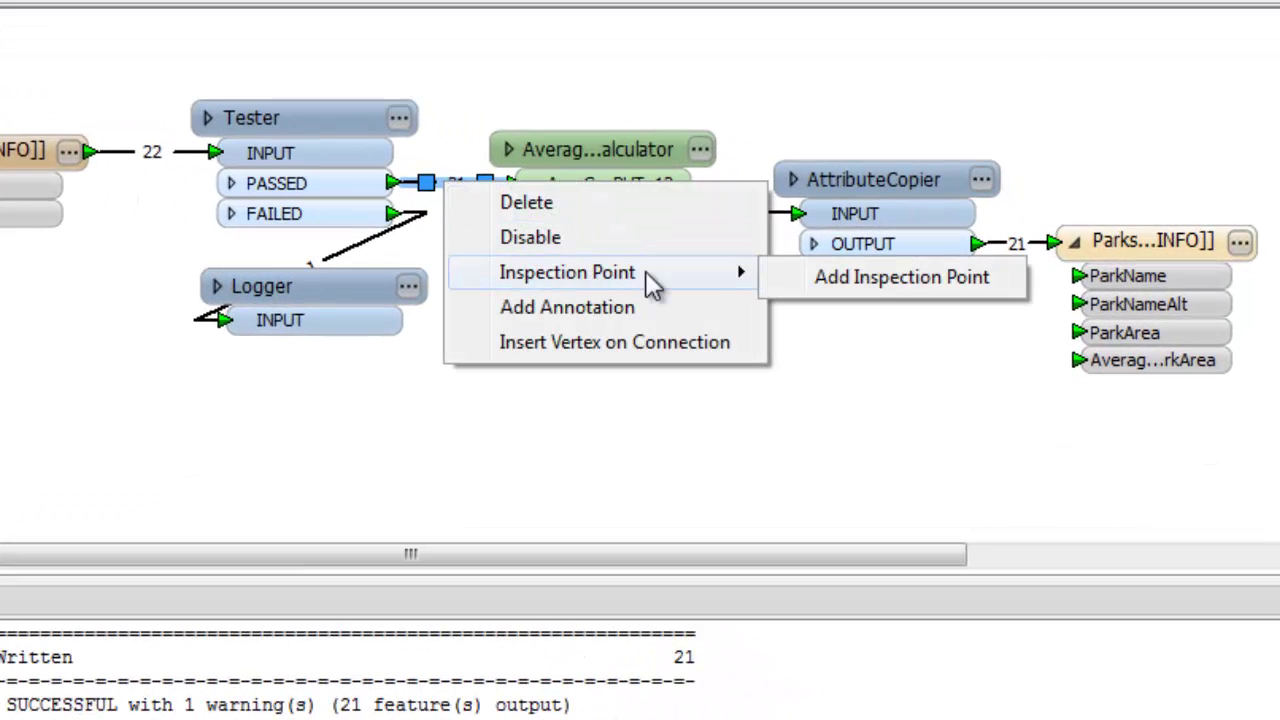
{"action": "left_click", "coordinate": [790, 286]}
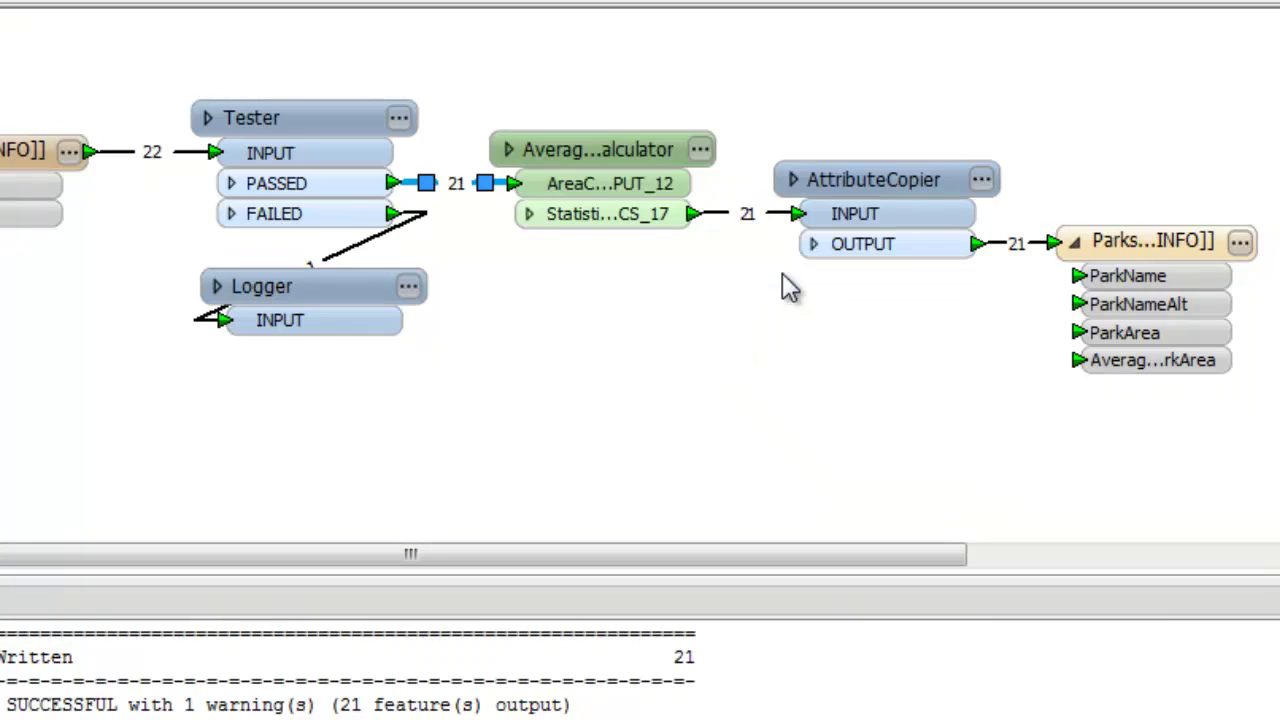
{"action": "left_click", "coordinate": [686, 308]}
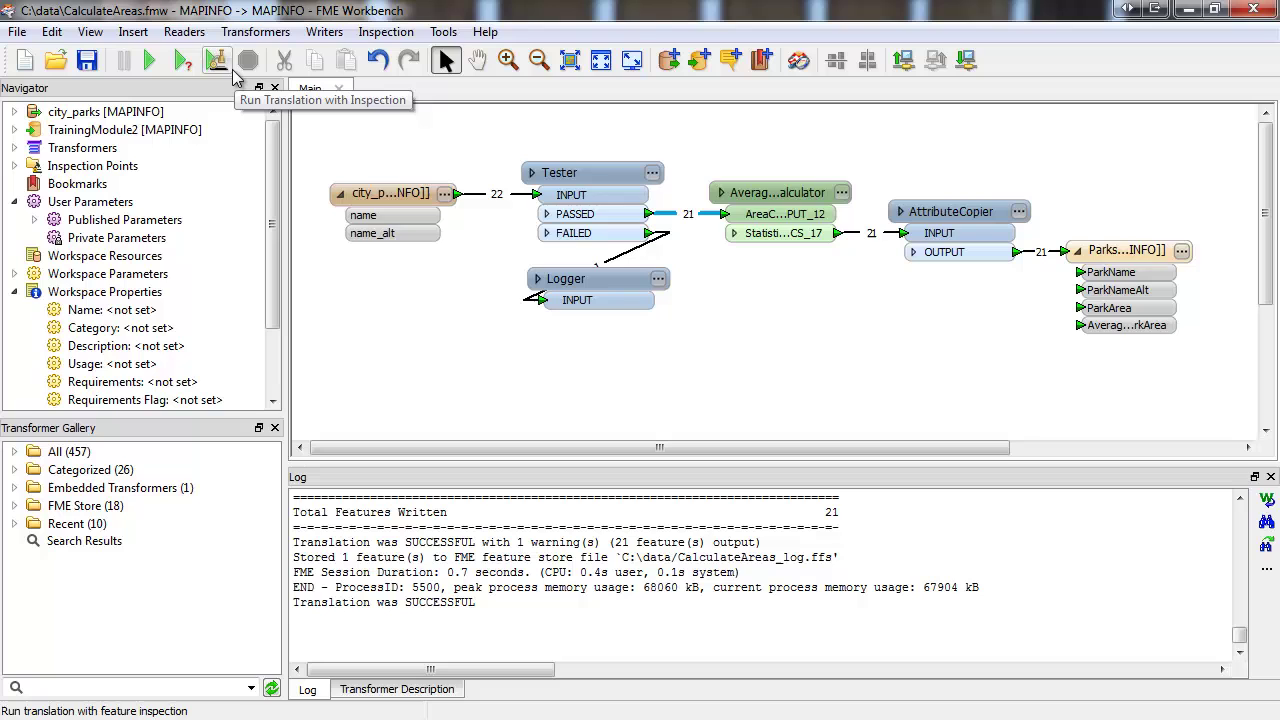
- Run the translation with feature inspection, pausing at the PASSED inspection point
{"action": "left_click", "coordinate": [229, 67]}
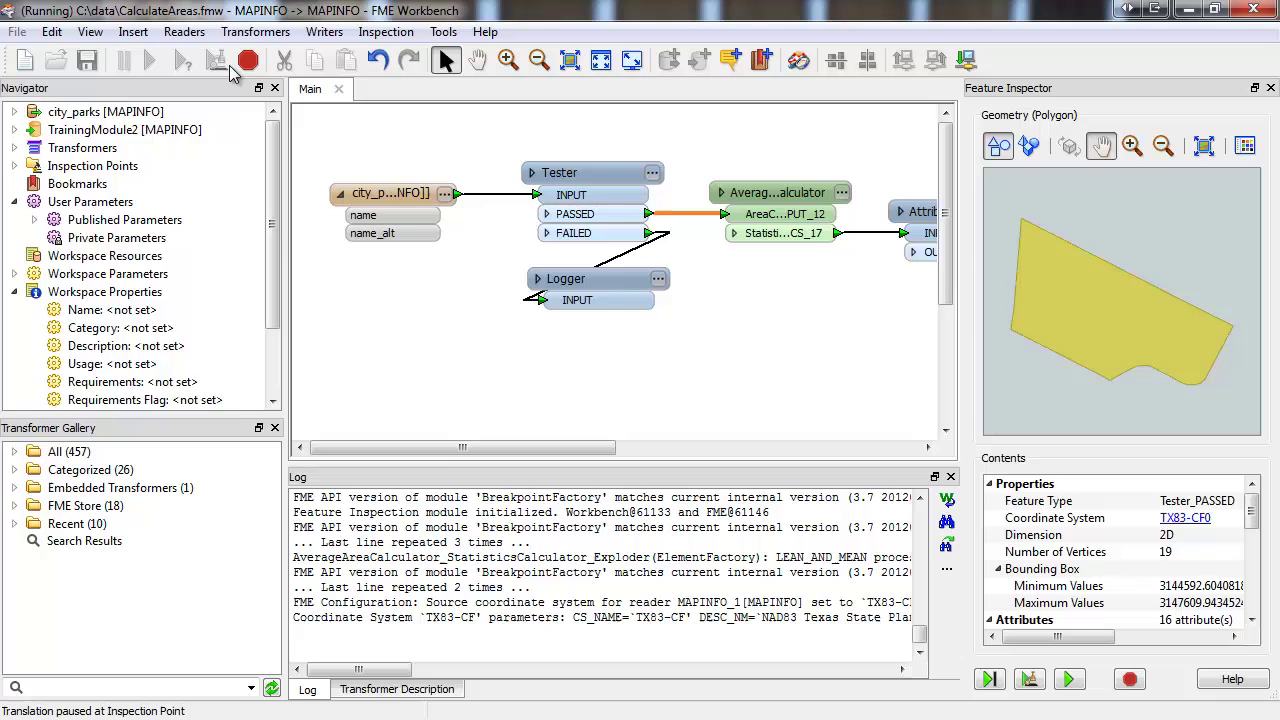
- Scroll the Feature Inspector contents down to the first feature's attributes
{"action": "left_click_drag", "start_coordinate": [1251, 510], "coordinate": [1250, 541]}
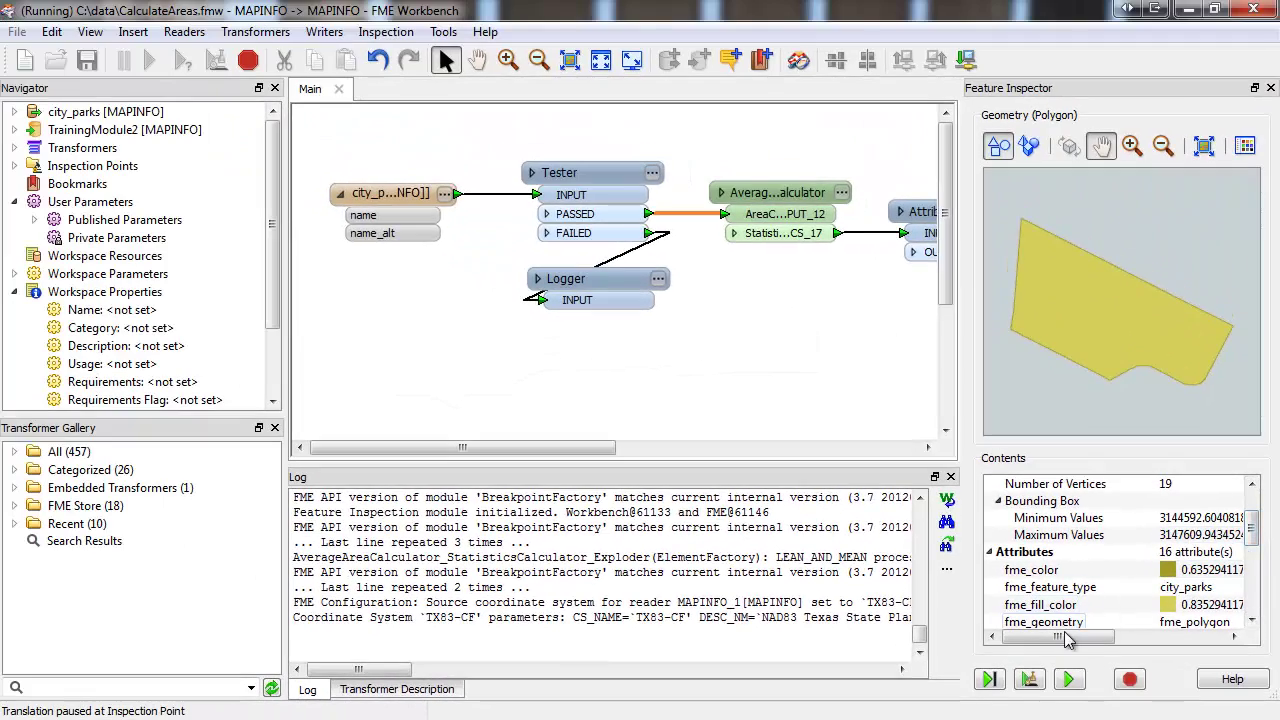
- Step forward three features, then open AverageAreaCalculator's internal workflow
{"action": "left_click", "coordinate": [988, 680]}
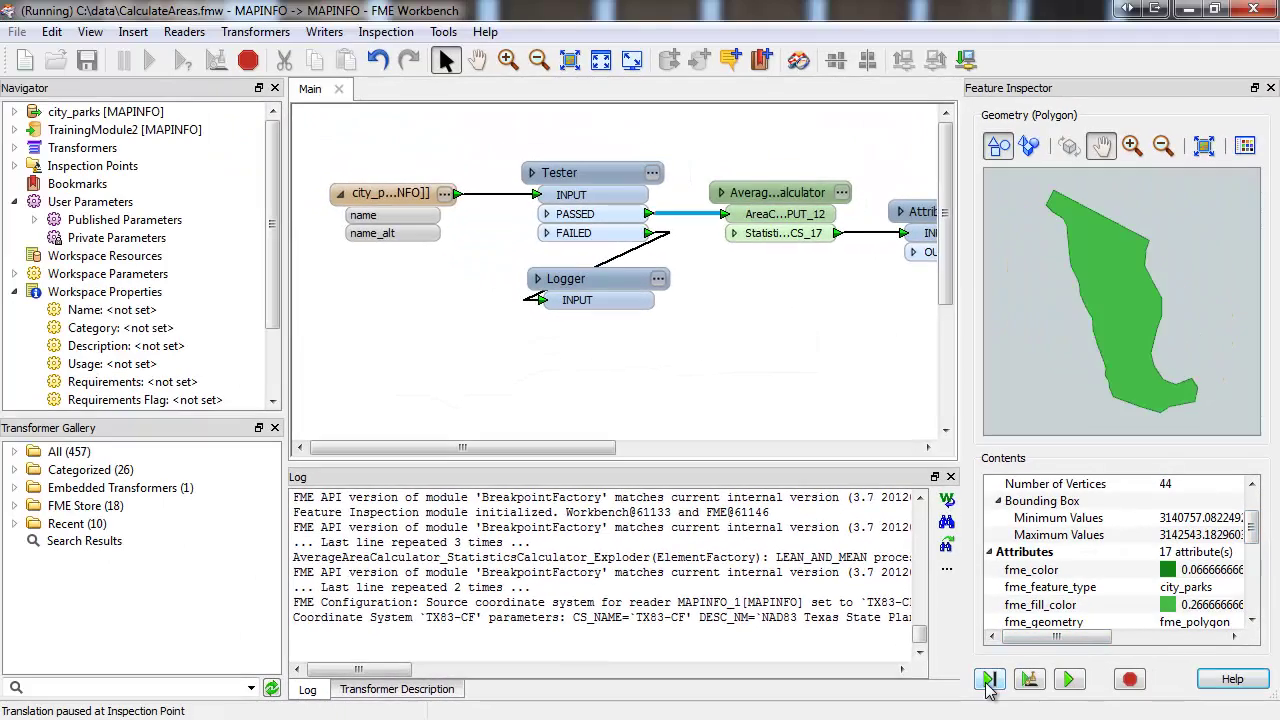
{"action": "left_click", "coordinate": [988, 680]}
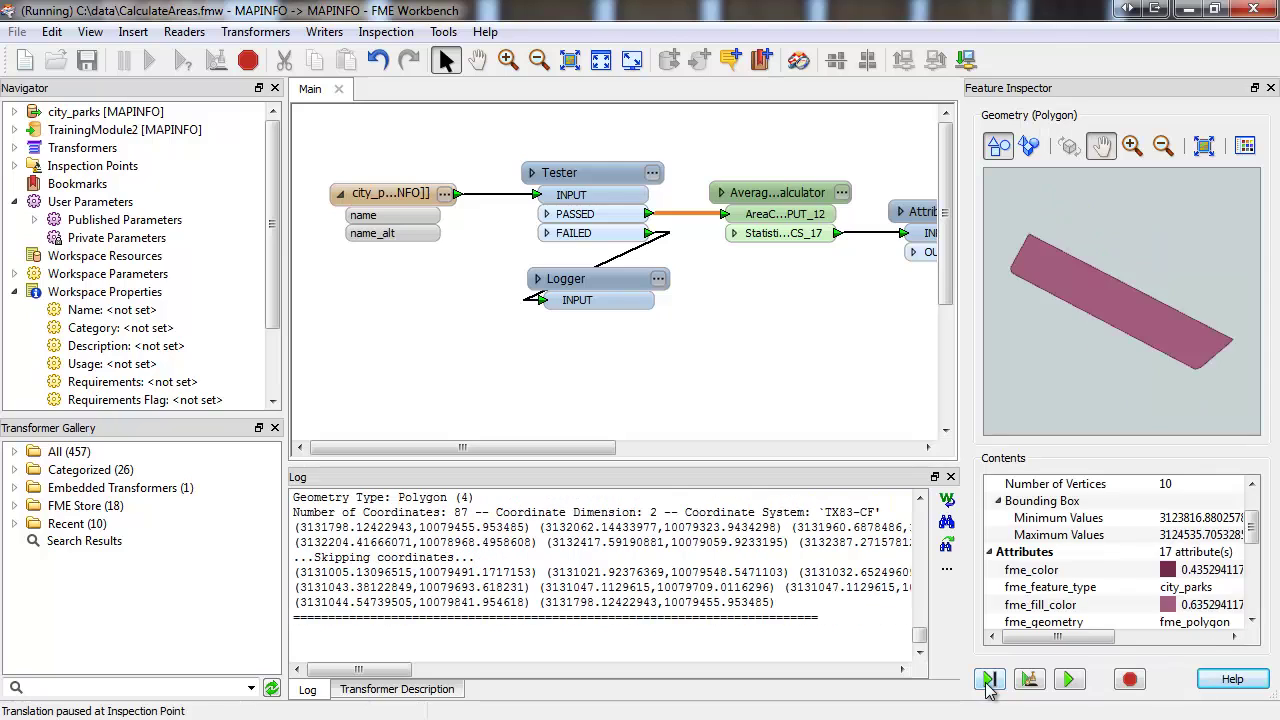
{"action": "left_click", "coordinate": [988, 680]}
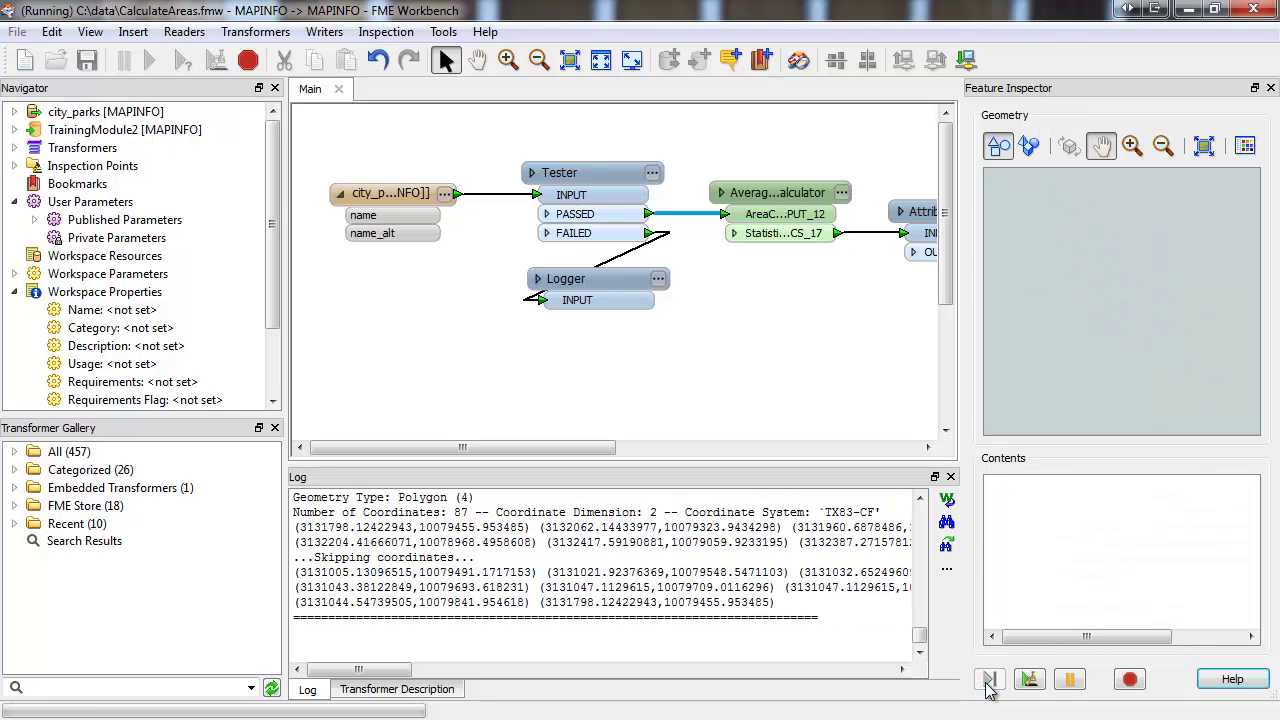
{"action": "right_click", "coordinate": [798, 196]}
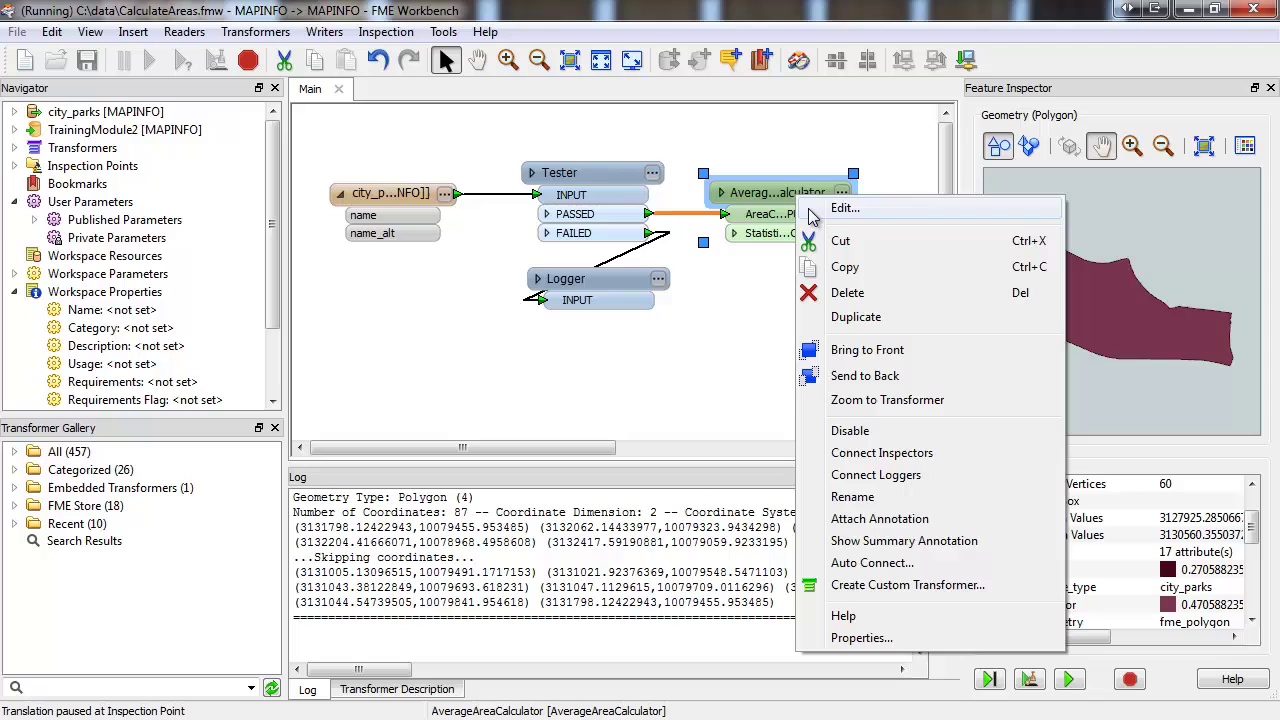
{"action": "left_click", "coordinate": [810, 209]}
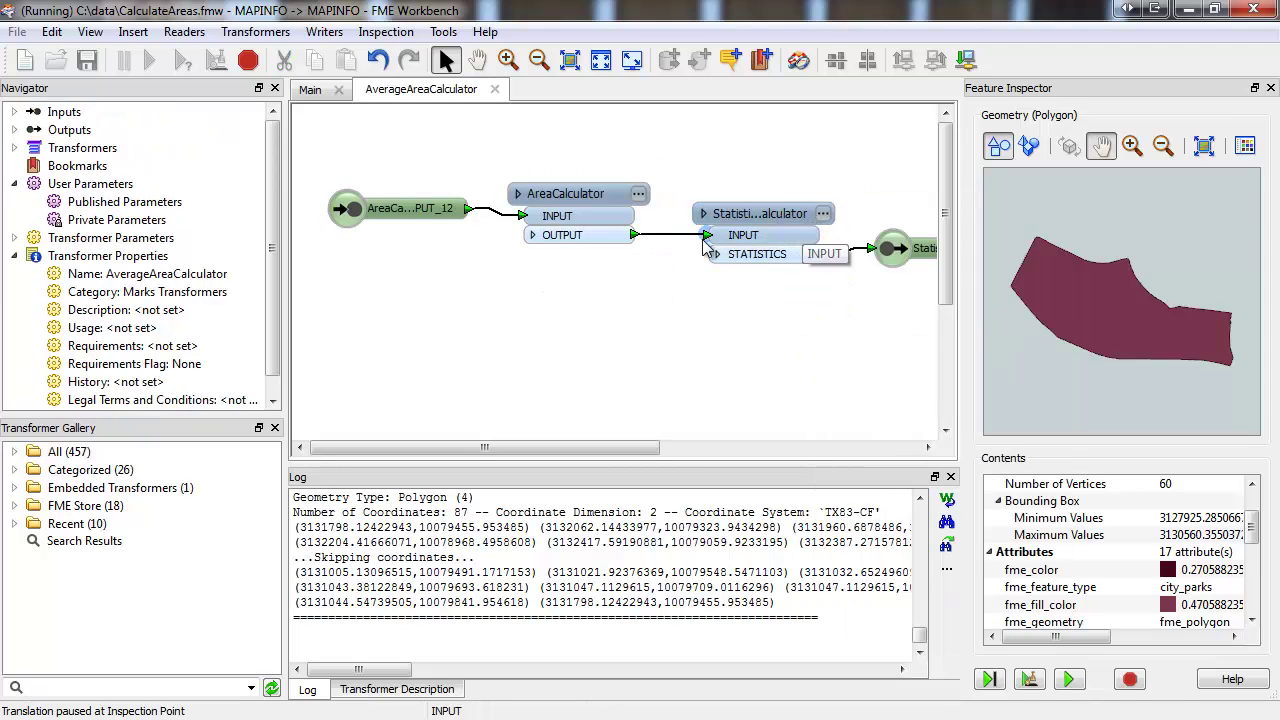
- Step forward six more times until a green 37-vertex park polygon is inspected
{"action": "left_click", "coordinate": [987, 680]}
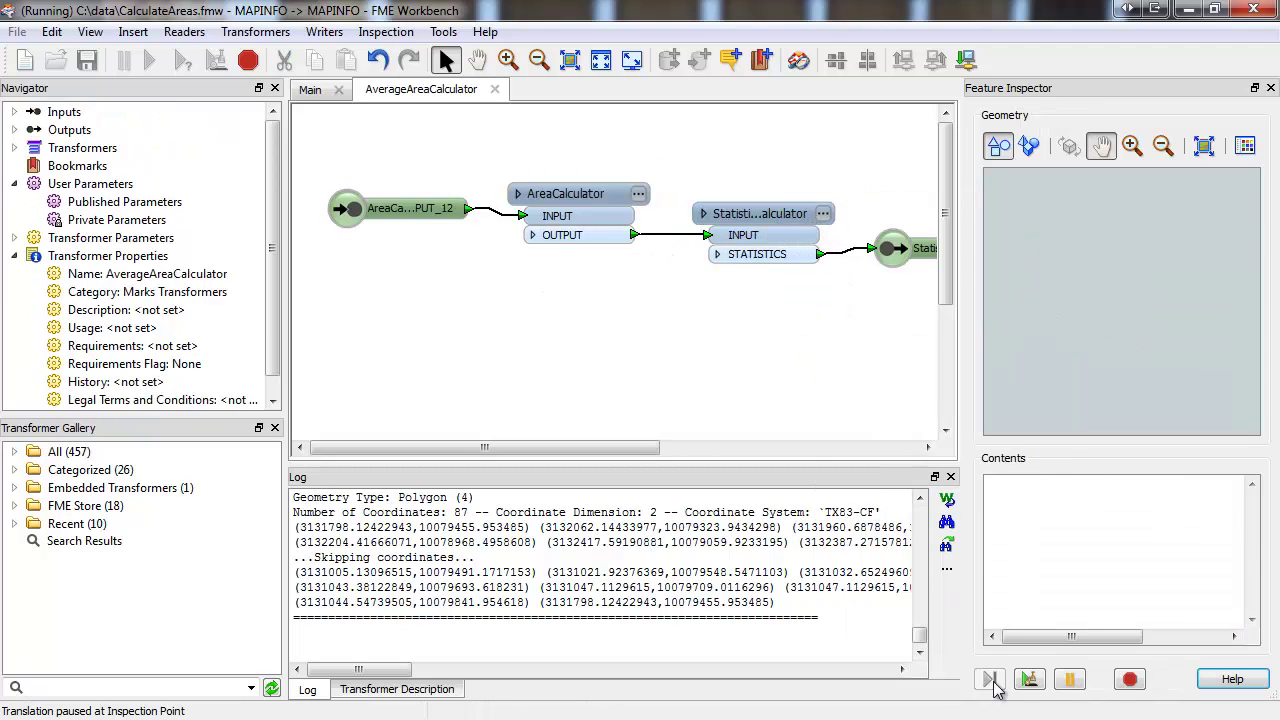
{"action": "left_click", "coordinate": [989, 681]}
{"action": "left_click", "coordinate": [989, 681]}
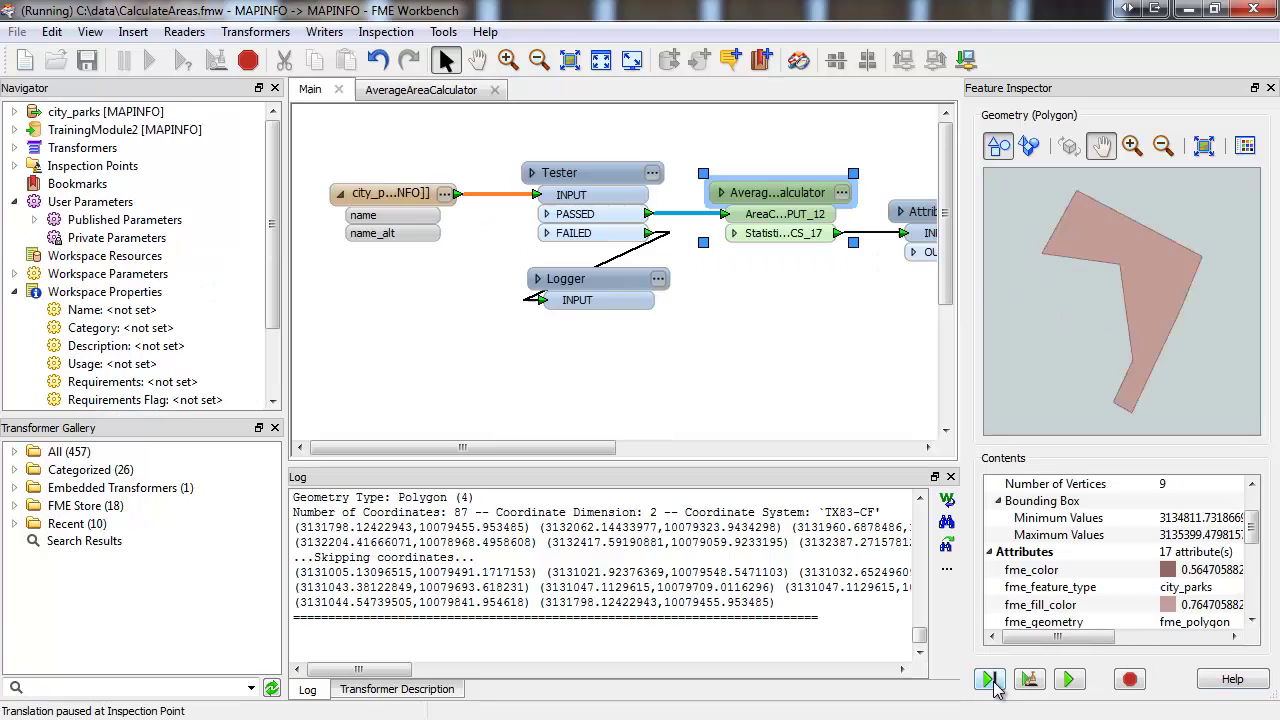
{"action": "left_click", "coordinate": [989, 681]}
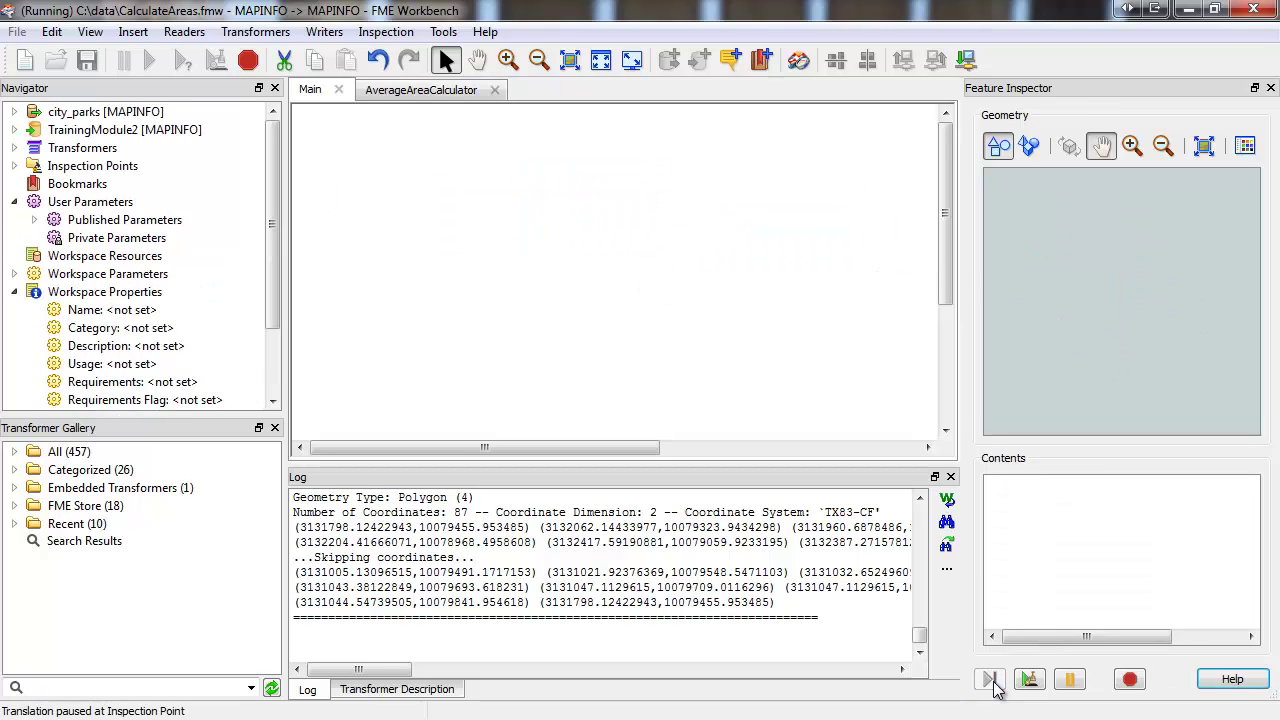
{"action": "left_click", "coordinate": [989, 681]}
{"action": "left_click", "coordinate": [989, 681]}
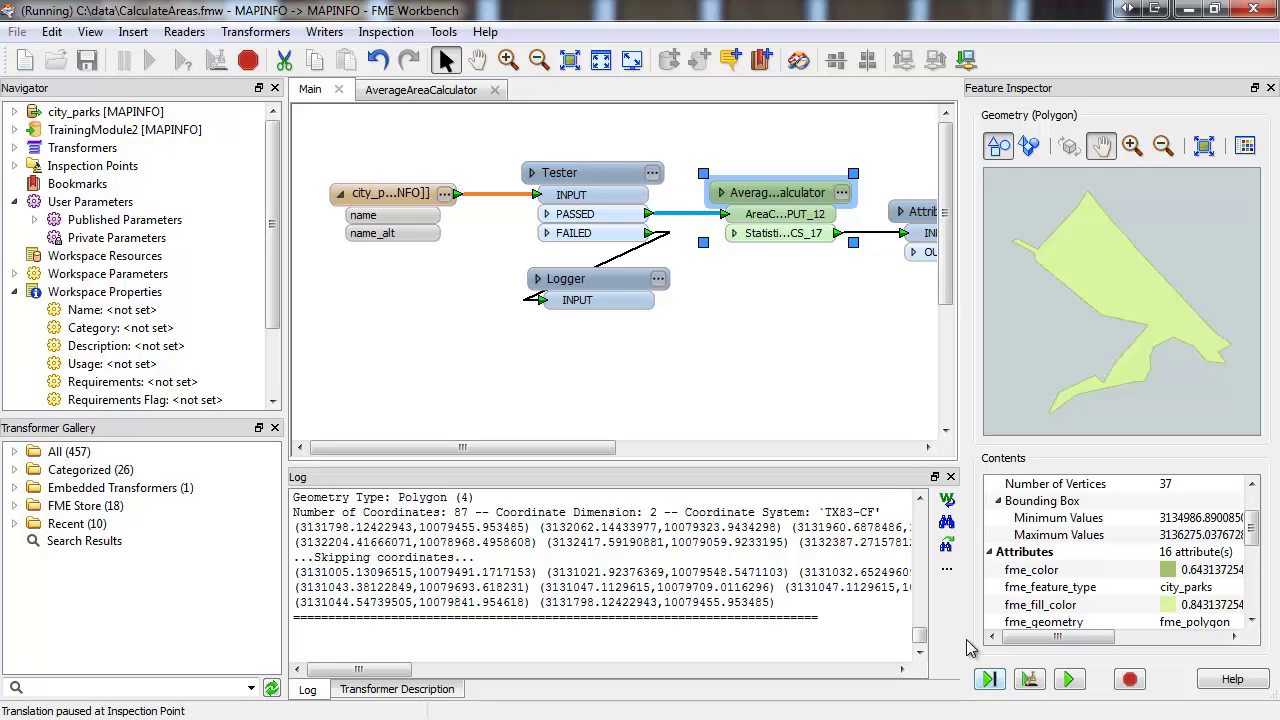
- Open Edit Inspection Point for the Tester PASSED connection, showing hit count 5
{"action": "left_click", "coordinate": [828, 420]}
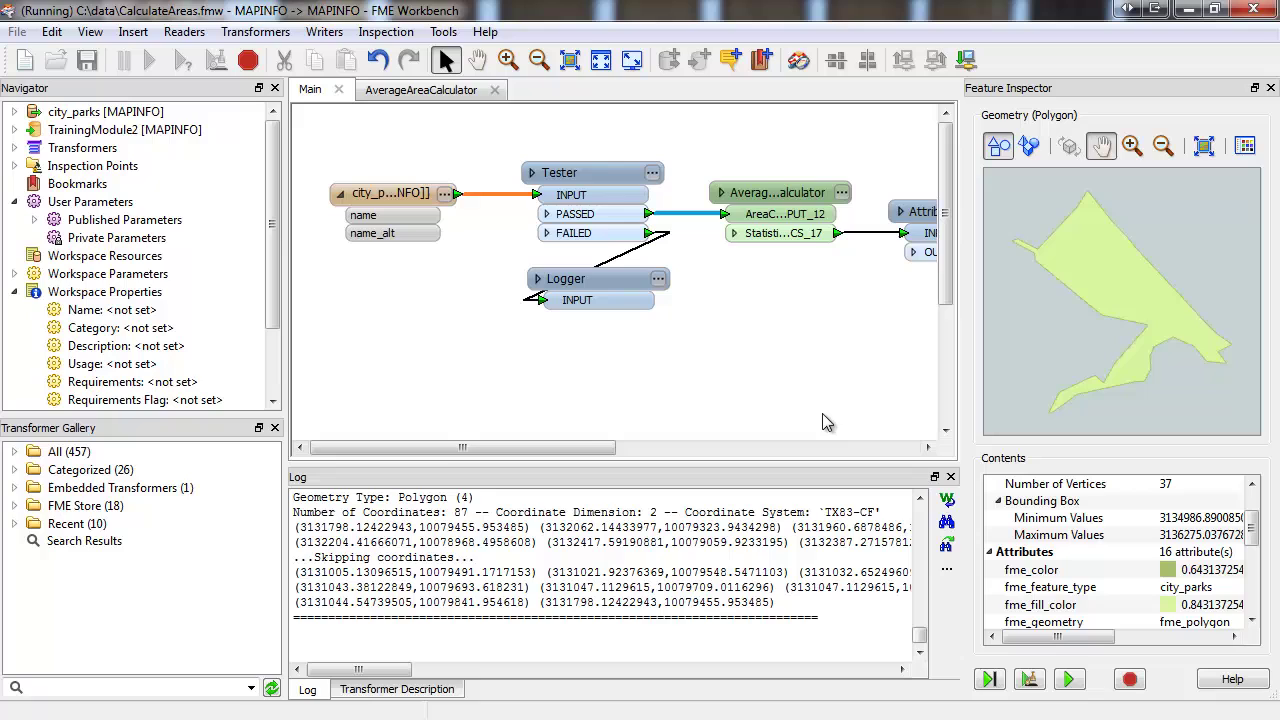
{"action": "left_click", "coordinate": [700, 213]}
{"action": "right_click", "coordinate": [700, 213]}
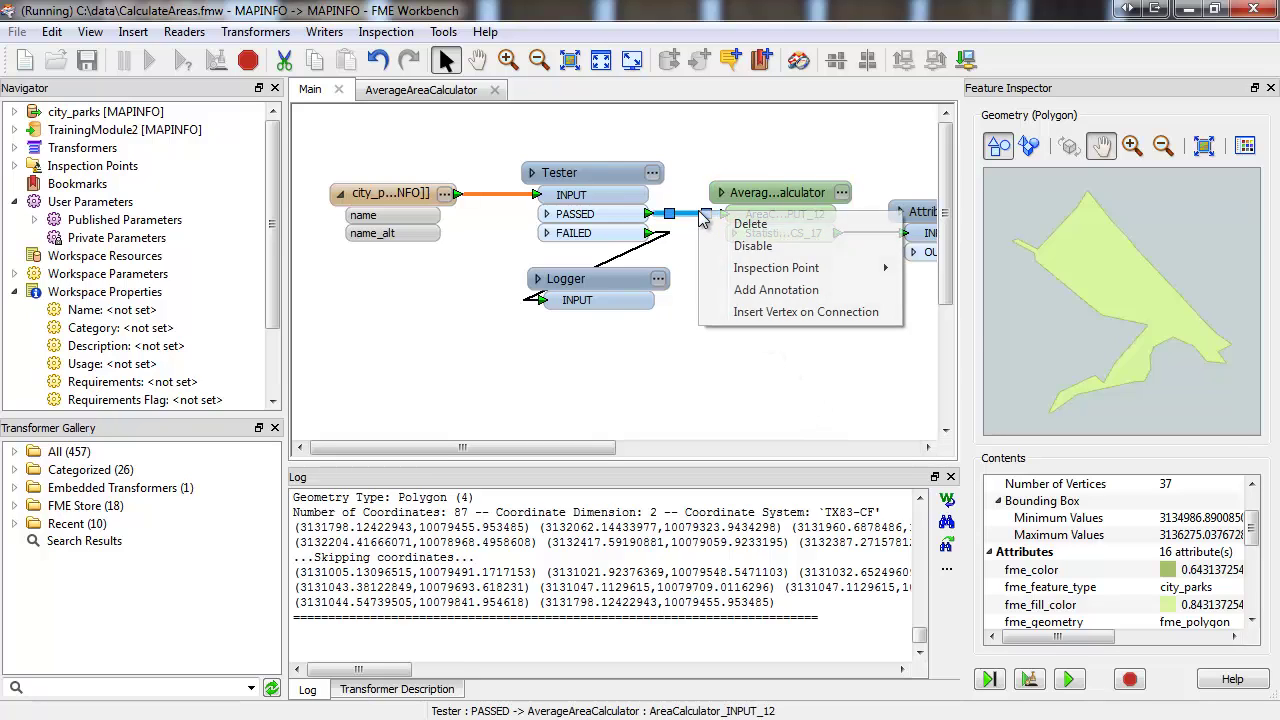
{"action": "mouse_move", "coordinate": [779, 270]}
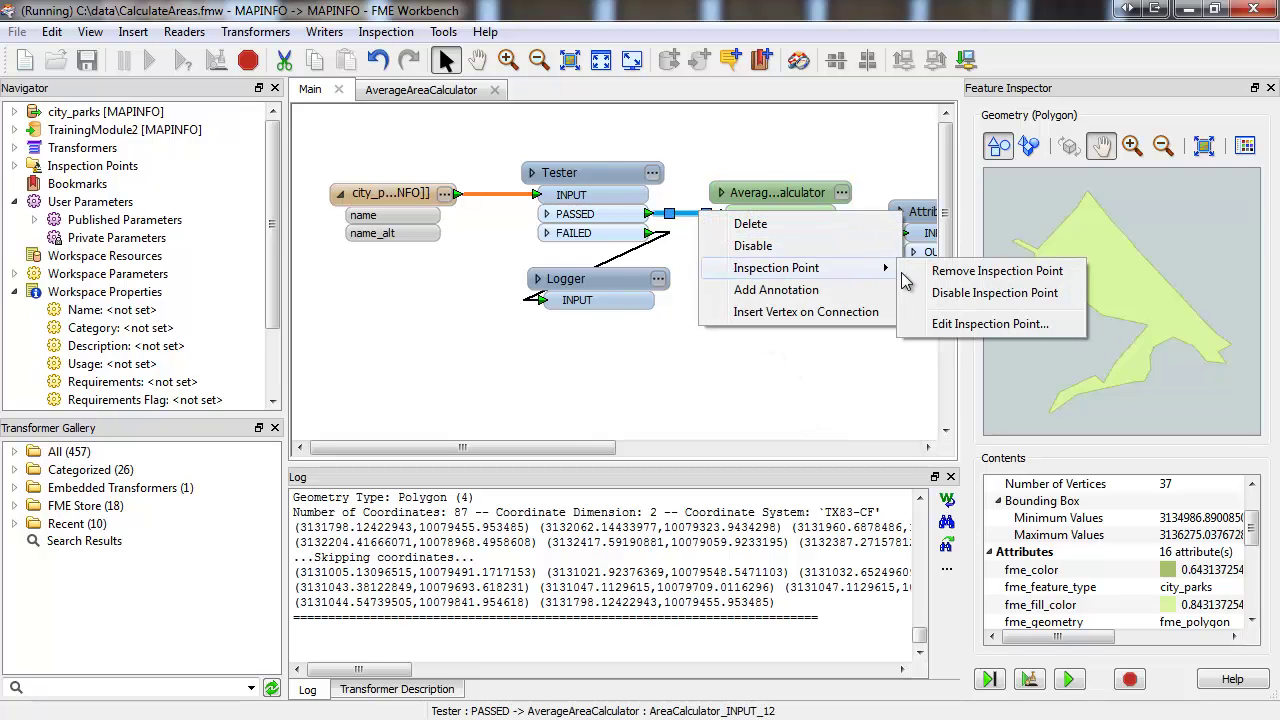
{"action": "left_click", "coordinate": [920, 326]}
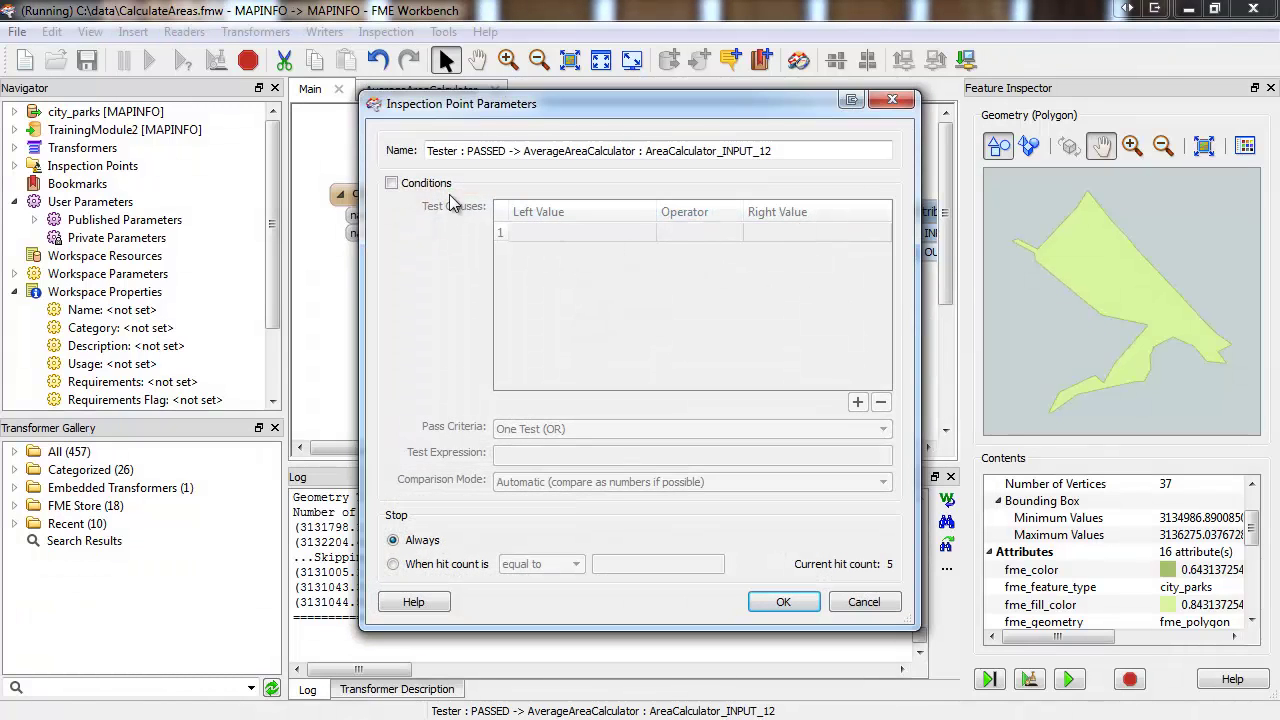
- Enable conditions with the clause fme_type = fme_point
{"action": "left_click", "coordinate": [420, 188]}
{"action": "left_click", "coordinate": [556, 240]}
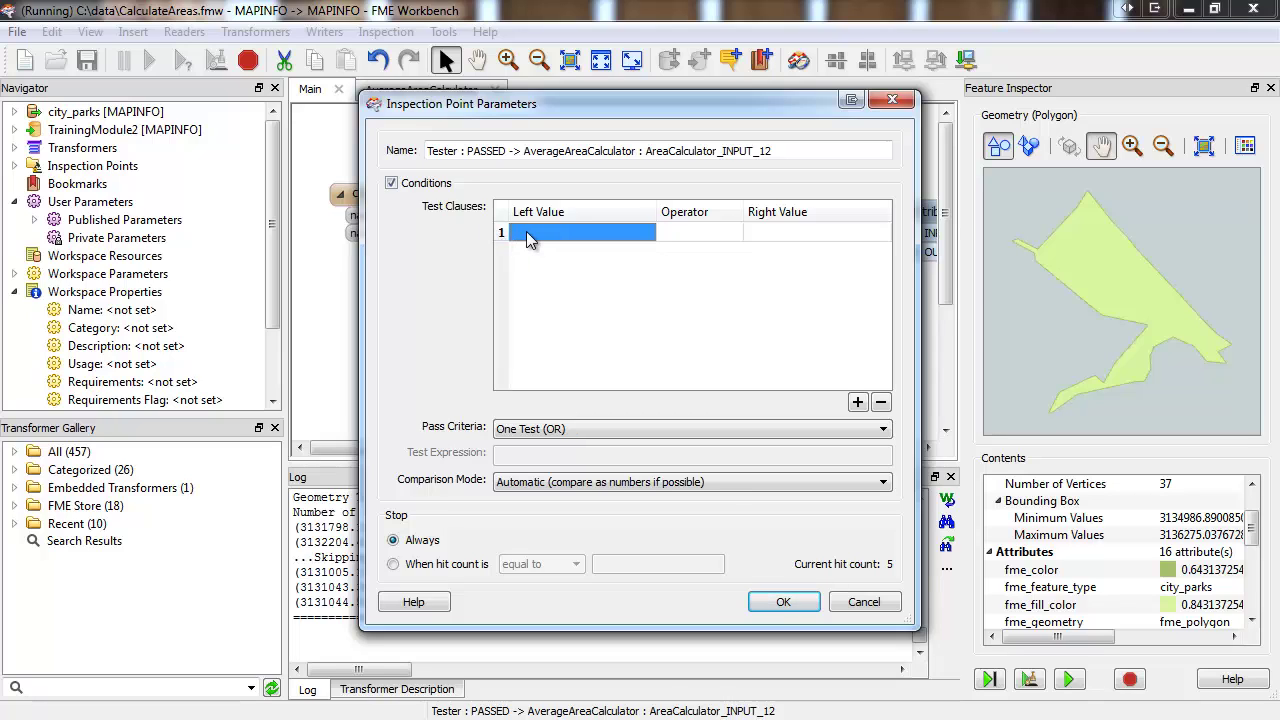
{"action": "left_click", "coordinate": [529, 238]}
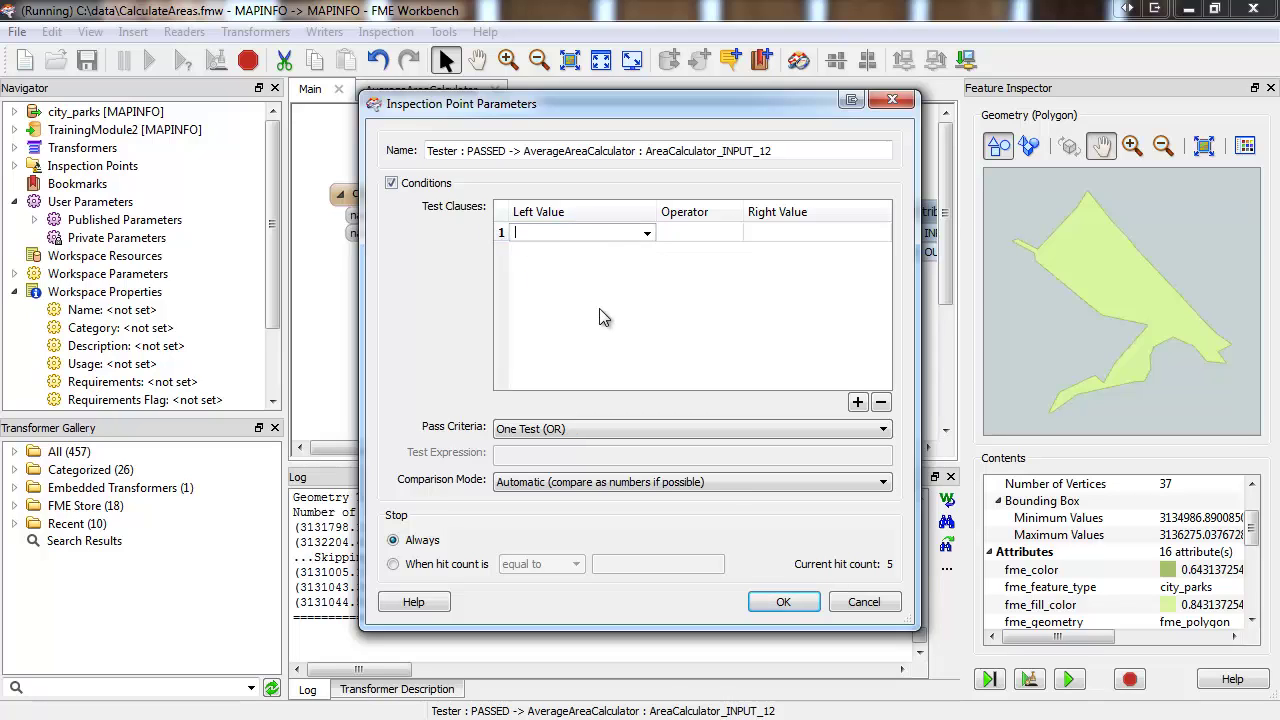
{"action": "type", "text": "fme_typ"}
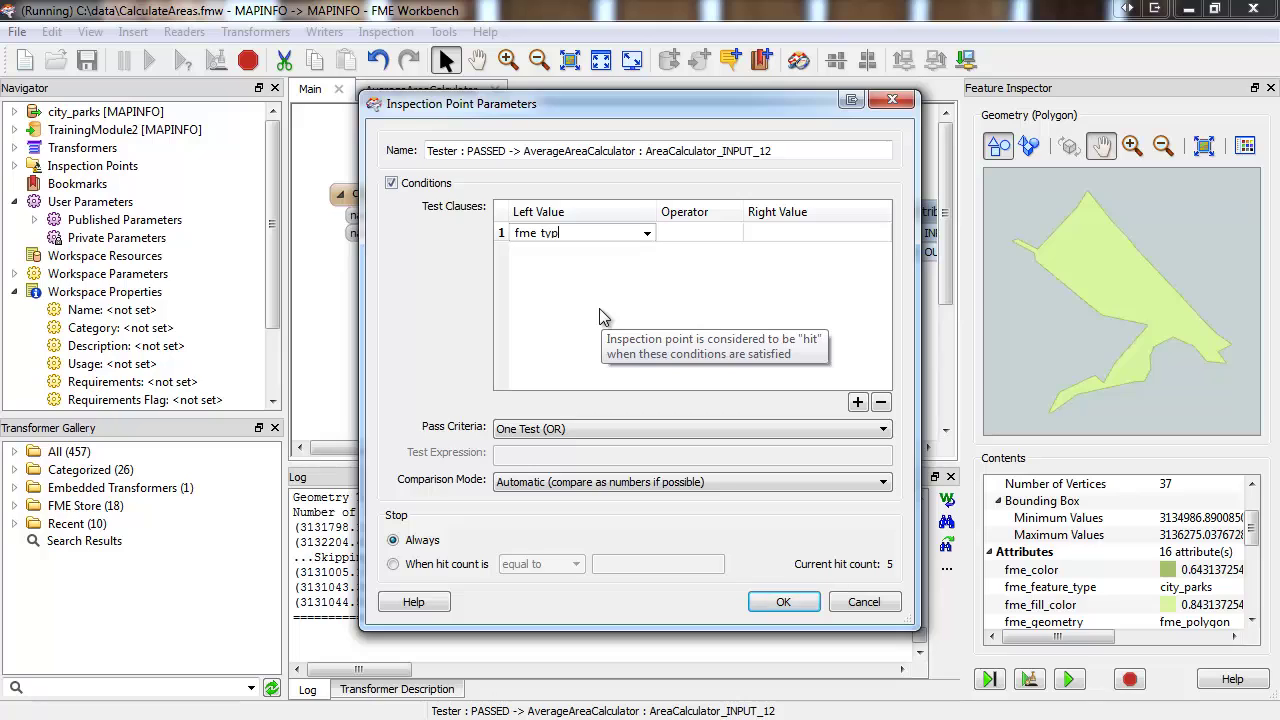
{"action": "type", "text": "e"}
{"action": "key", "text": "Tab"}
{"action": "key", "text": "Tab"}
{"action": "type", "text": "fme_"}
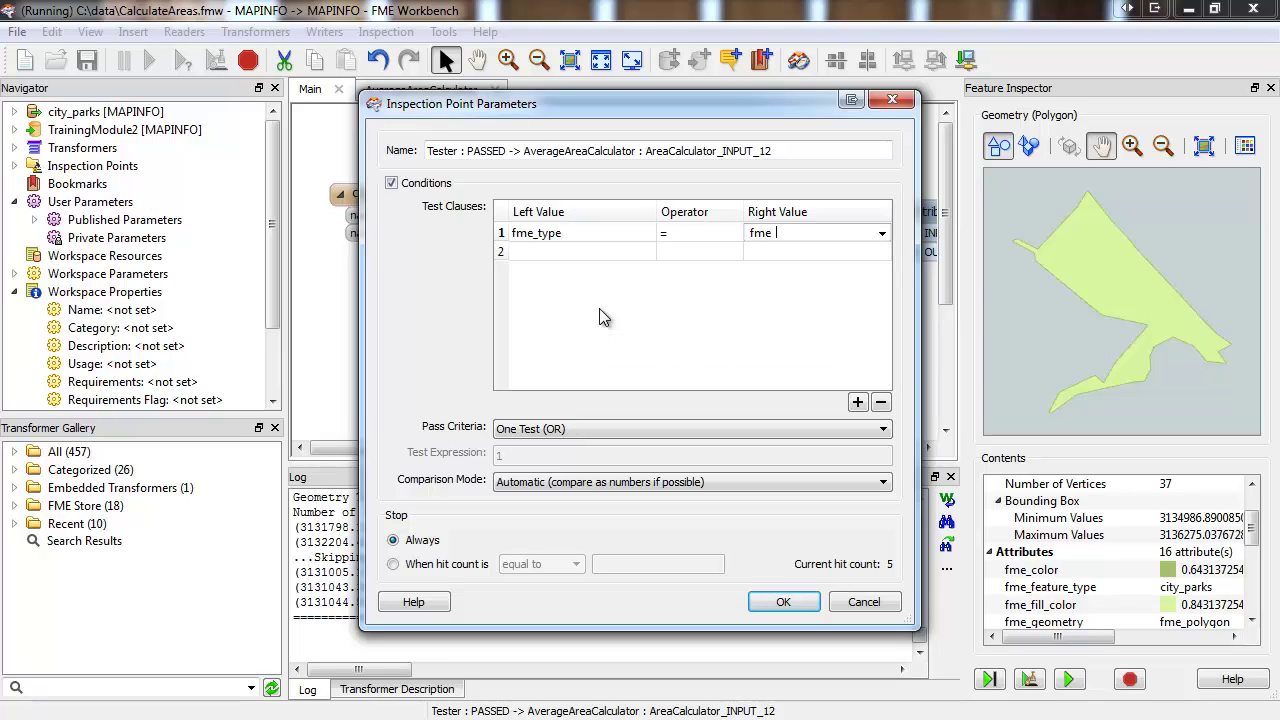
{"action": "type", "text": "point"}
{"action": "key", "text": "Return"}
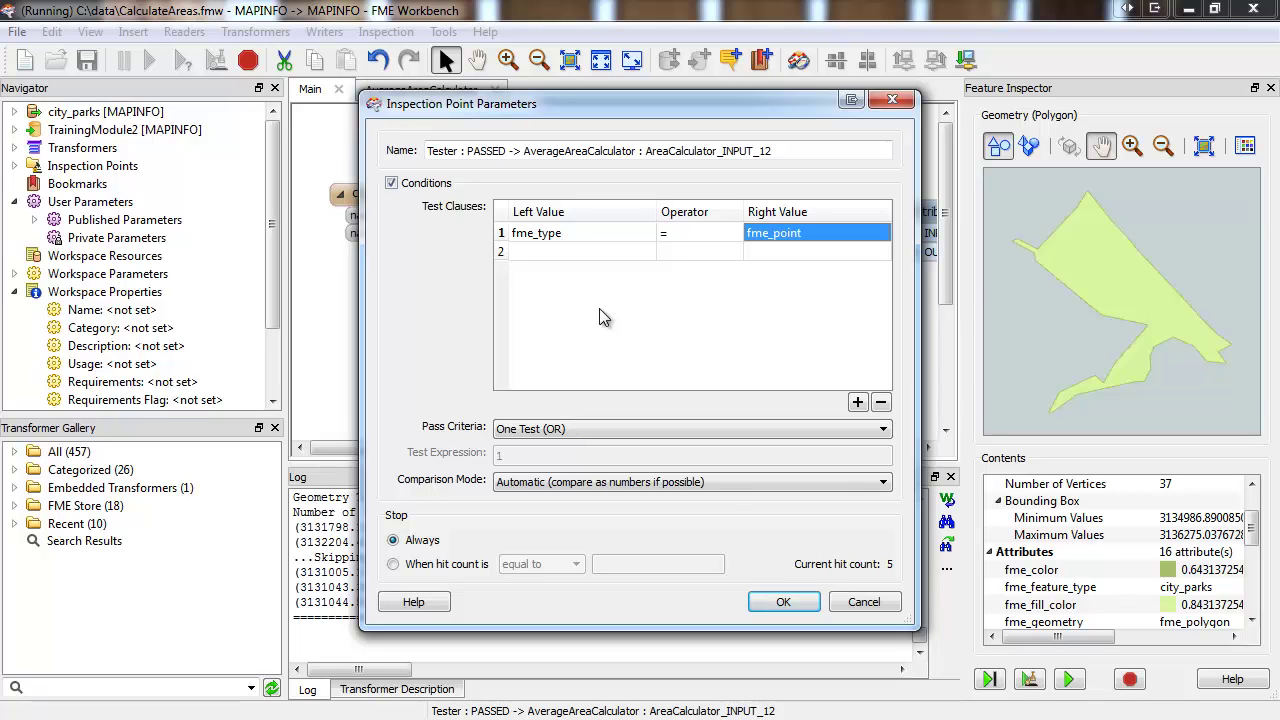
- Stop only when the hit count is a multiple of 100
{"action": "left_click", "coordinate": [470, 566]}
{"action": "left_click", "coordinate": [556, 565]}
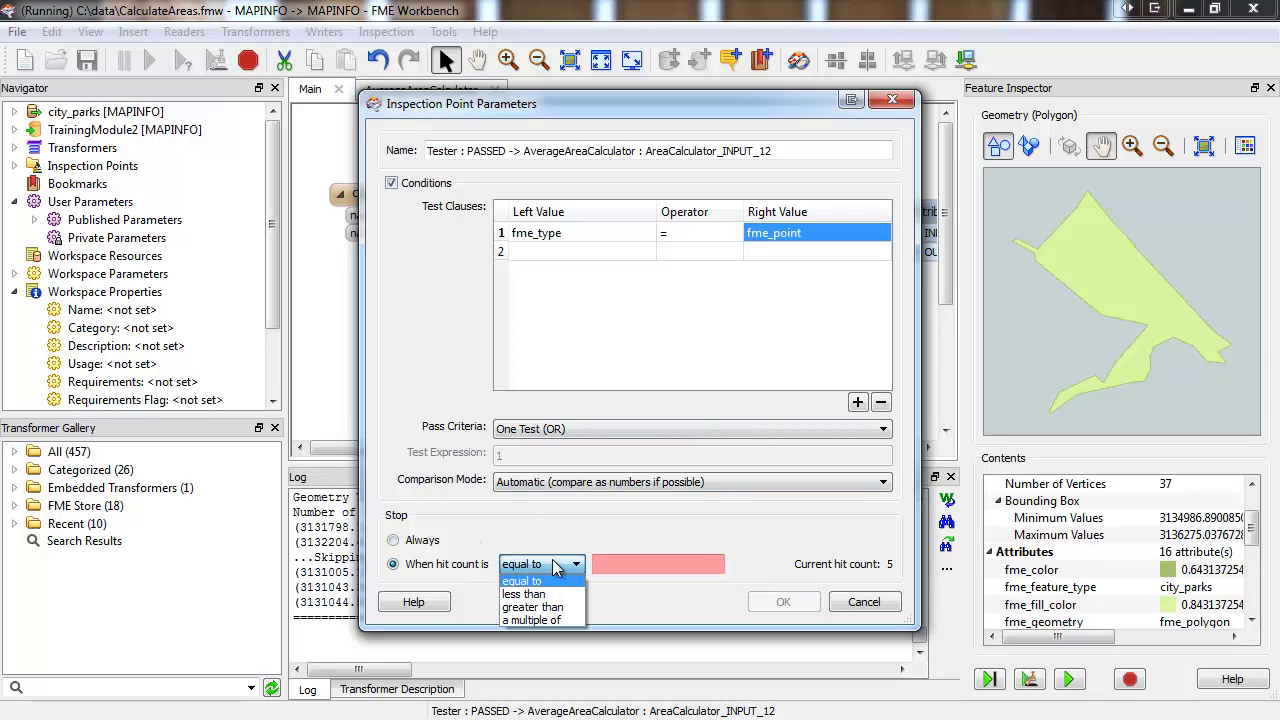
{"action": "left_click", "coordinate": [567, 621]}
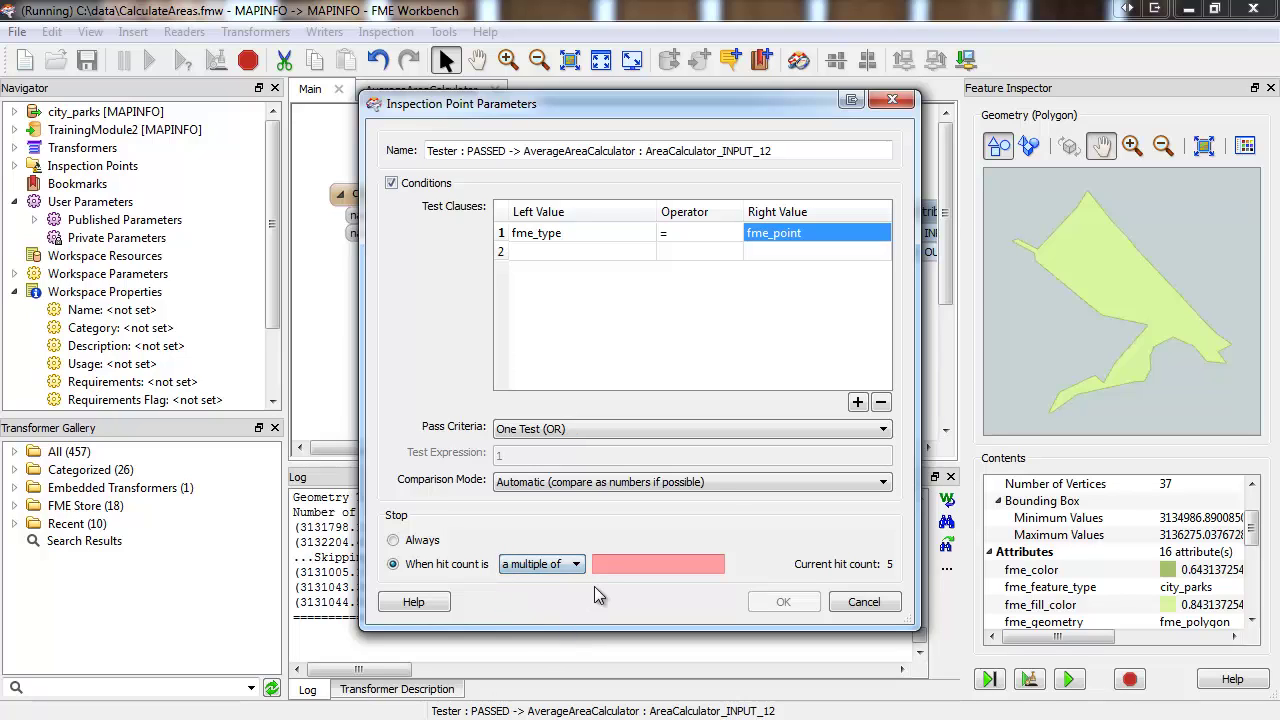
{"action": "left_click", "coordinate": [607, 570]}
{"action": "type", "text": "100"}
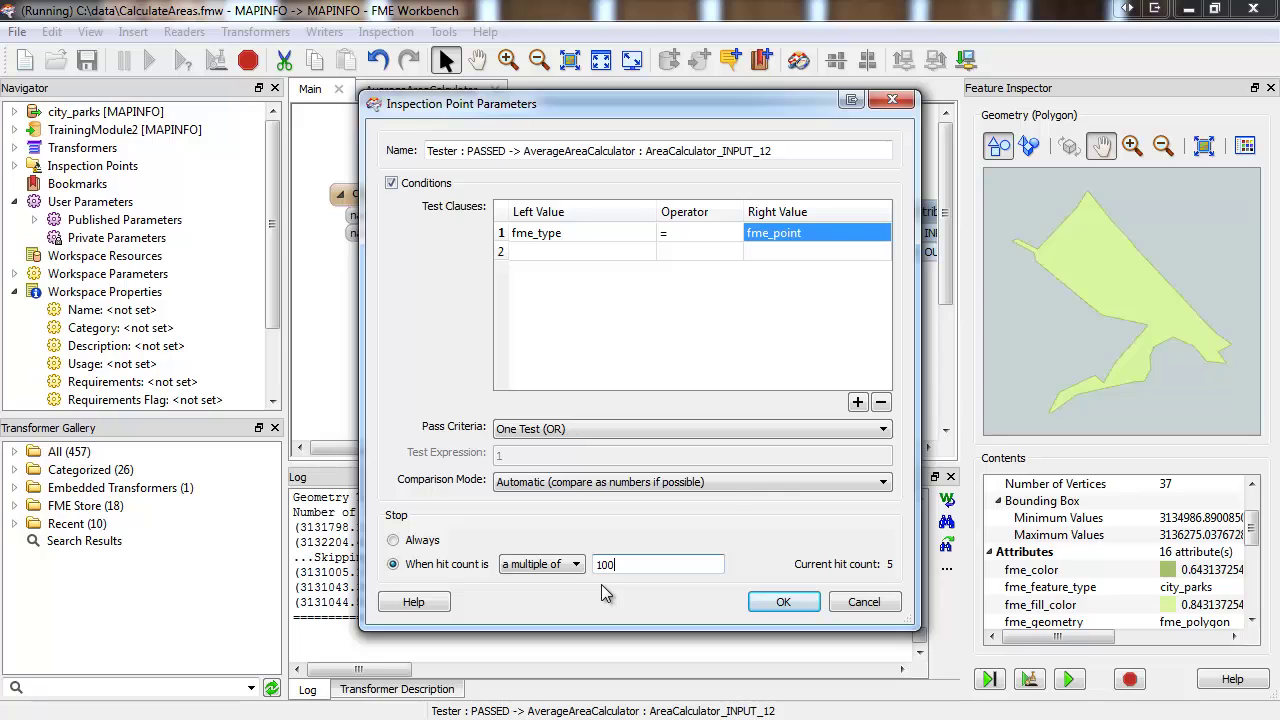
- Accept the fme_type = fme_point, multiple-of-100 inspection point settings with OK
{"action": "left_click", "coordinate": [769, 604]}
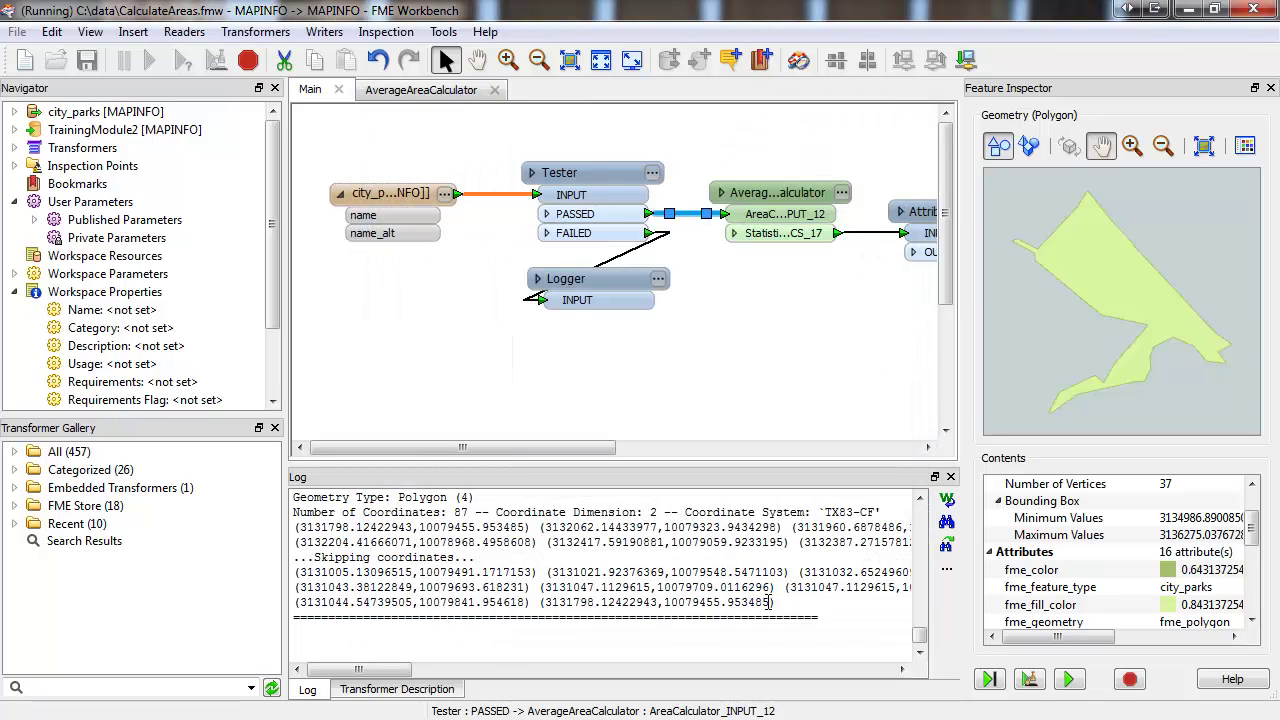